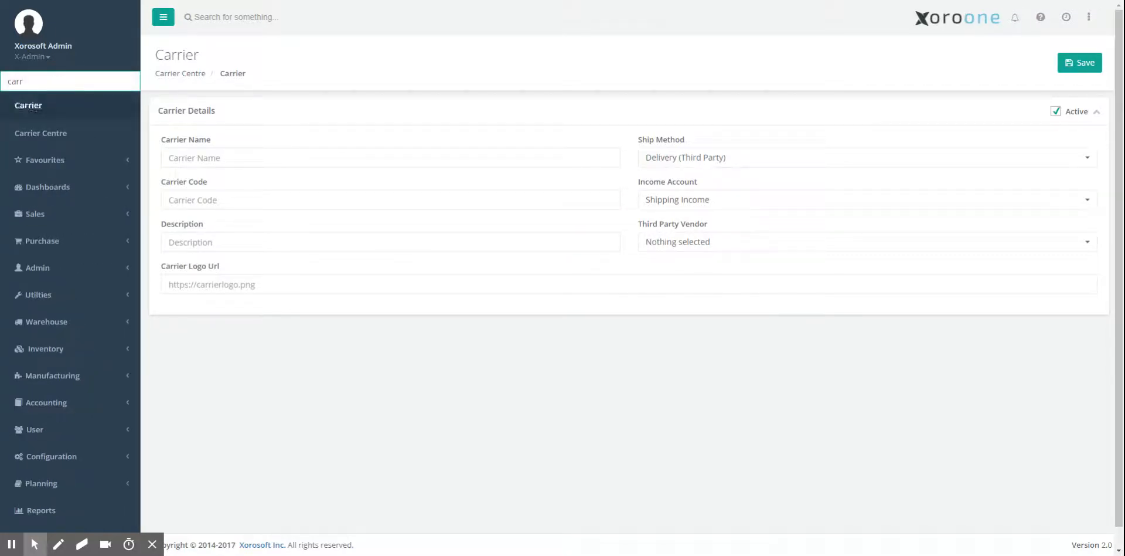
Step: Open a new carrier form, choose Delivery (Third Party) as the ship method, and check the available third-party vendors
left_click(28, 105)
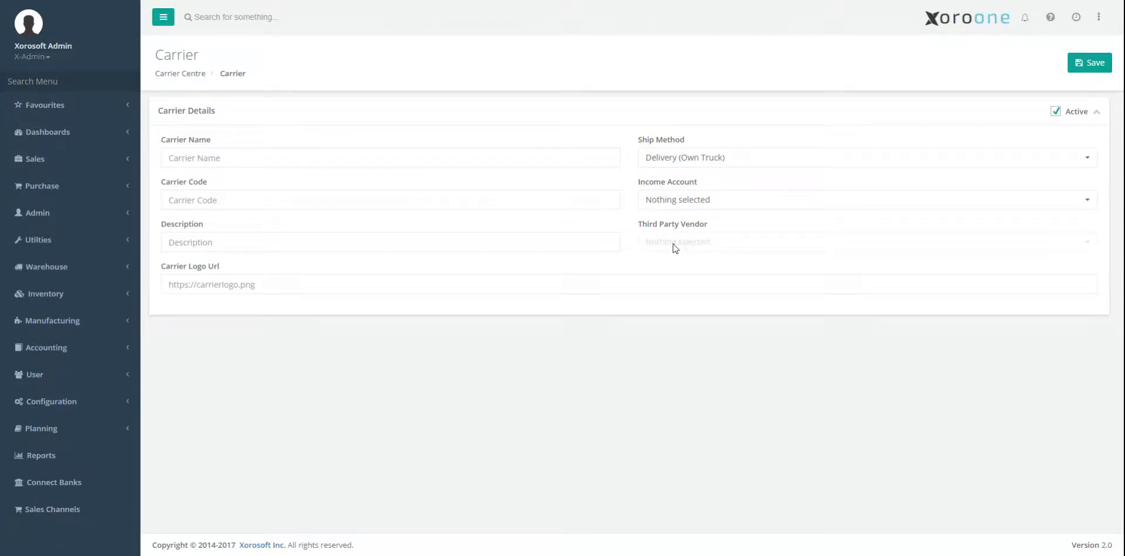
left_click(694, 168)
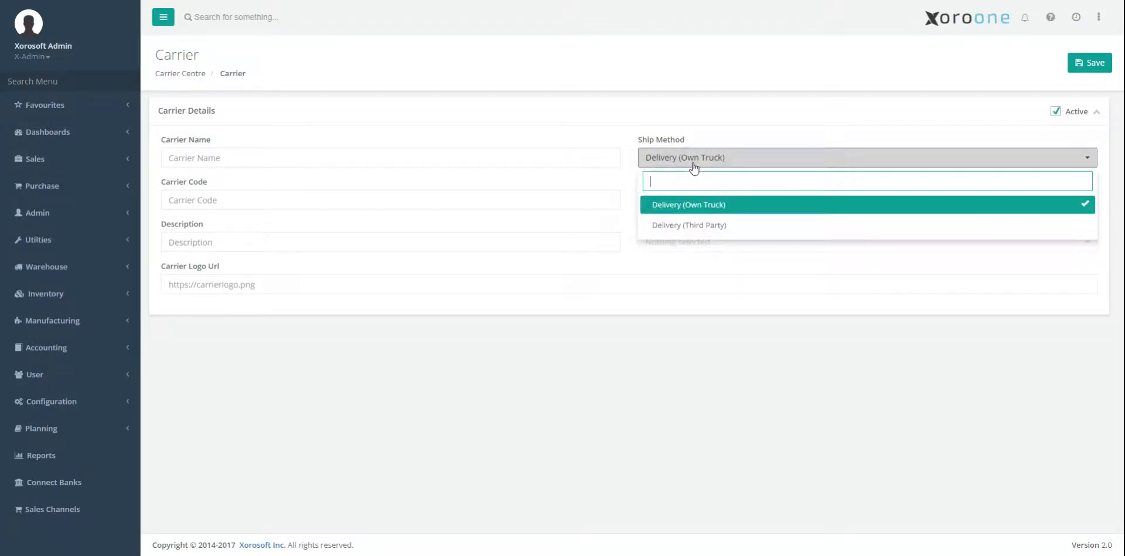
left_click(688, 229)
left_click(684, 249)
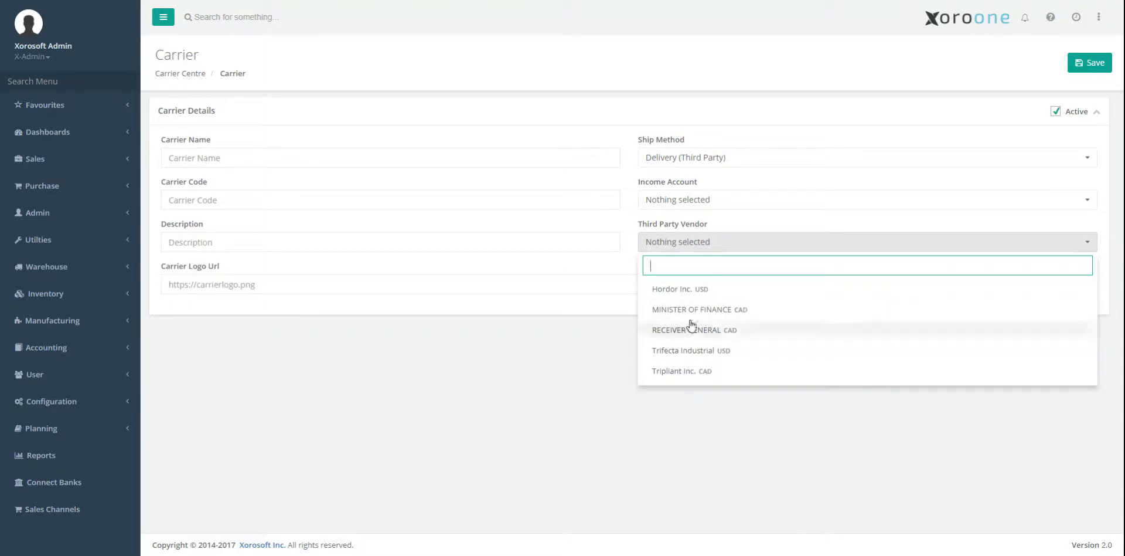
Step: Start a new vendor record with the company name UPS and the vendor type Service Provider
left_click(103, 78)
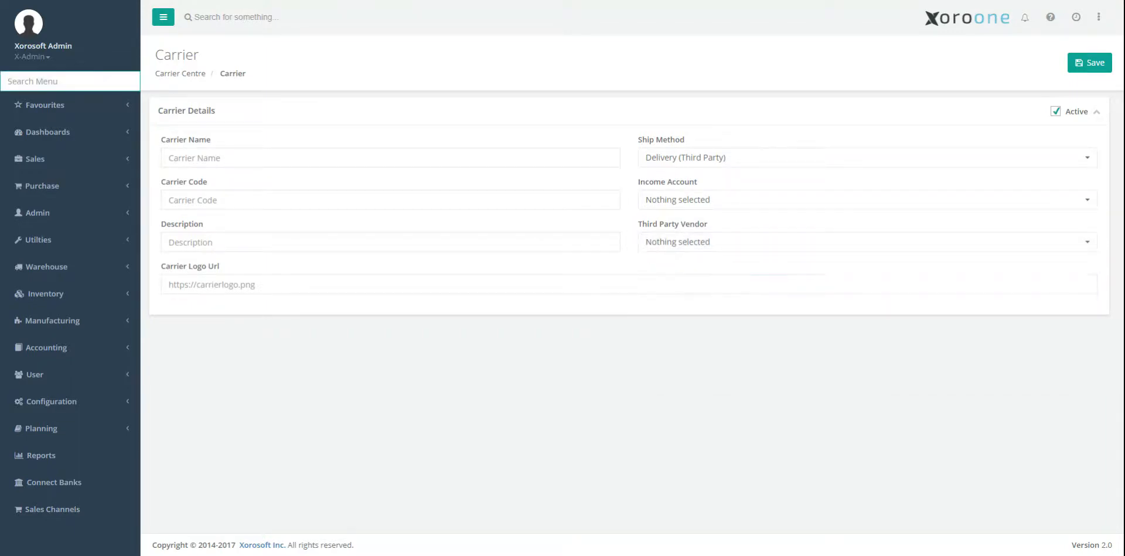
type("vend")
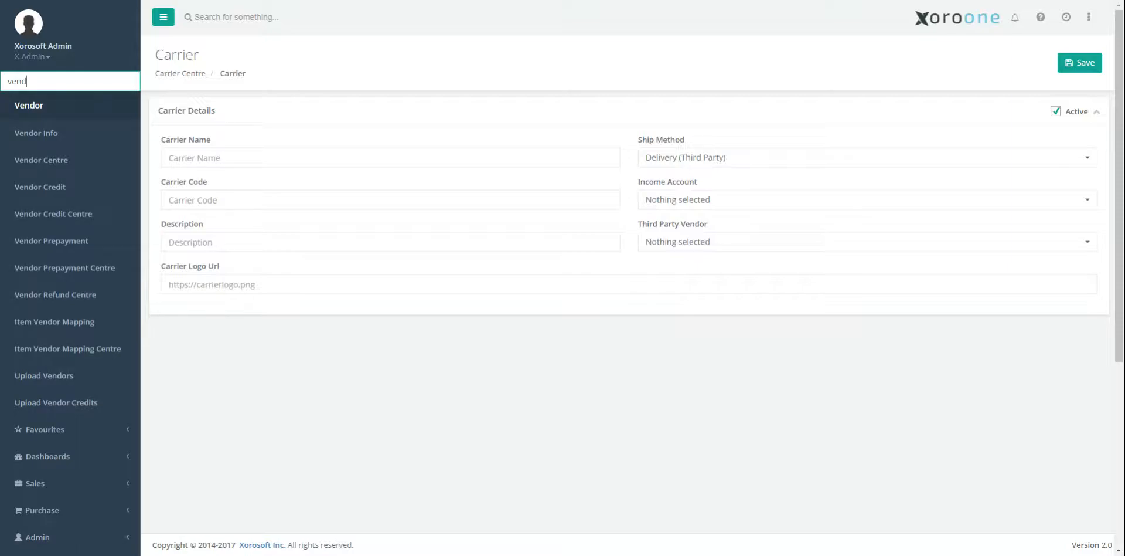
key("Return")
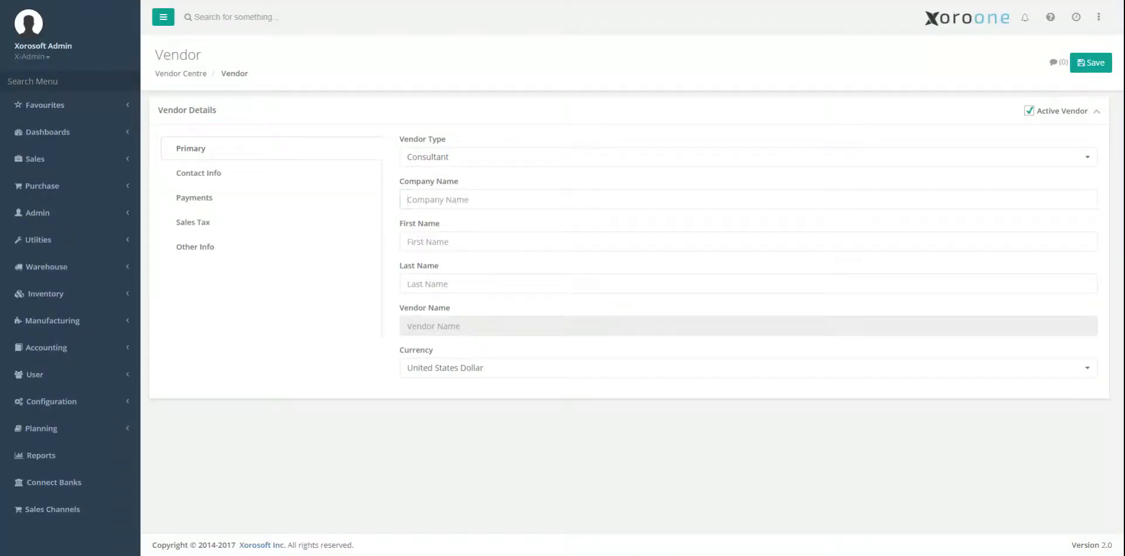
type("UPS")
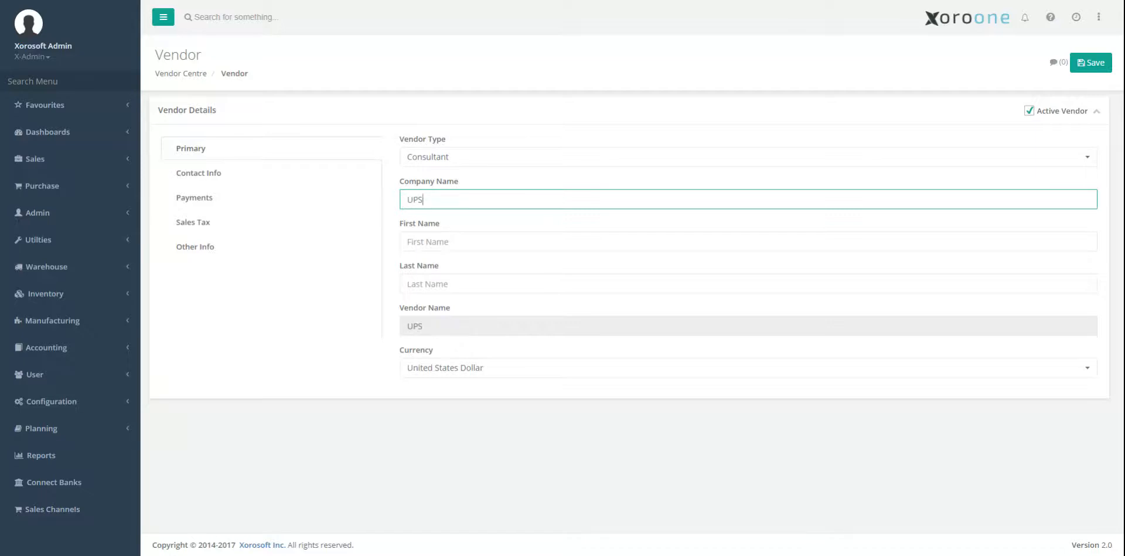
left_click(416, 165)
left_click(442, 227)
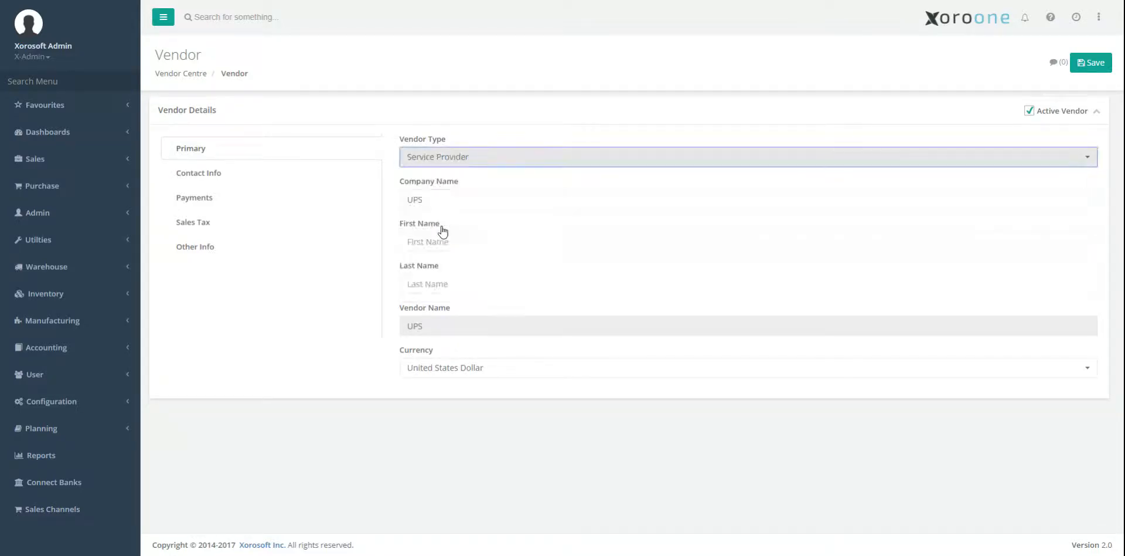
Step: Enter the main phone number in the vendor's contact information
left_click(305, 181)
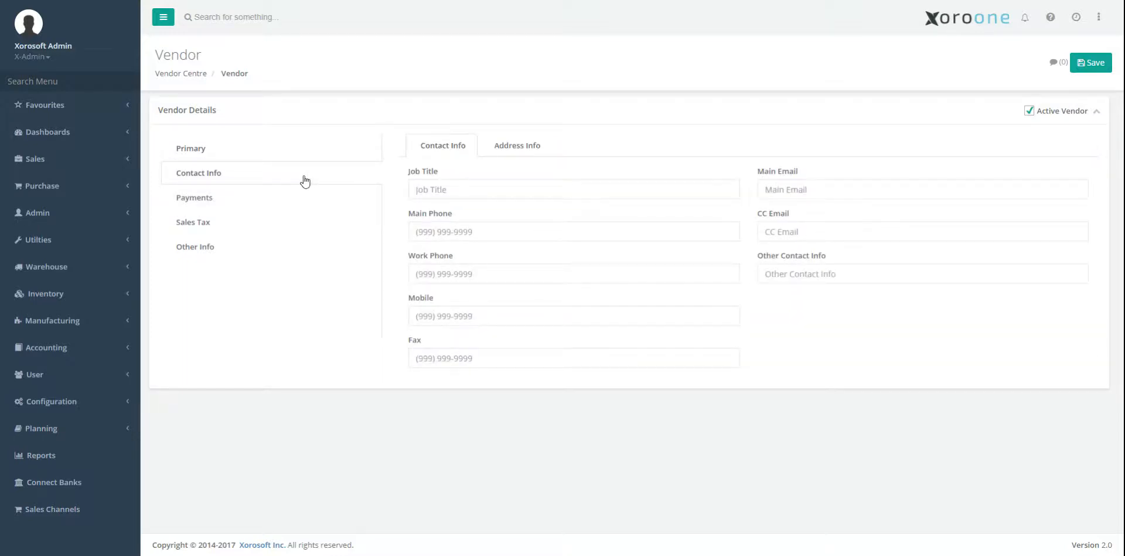
left_click(563, 231)
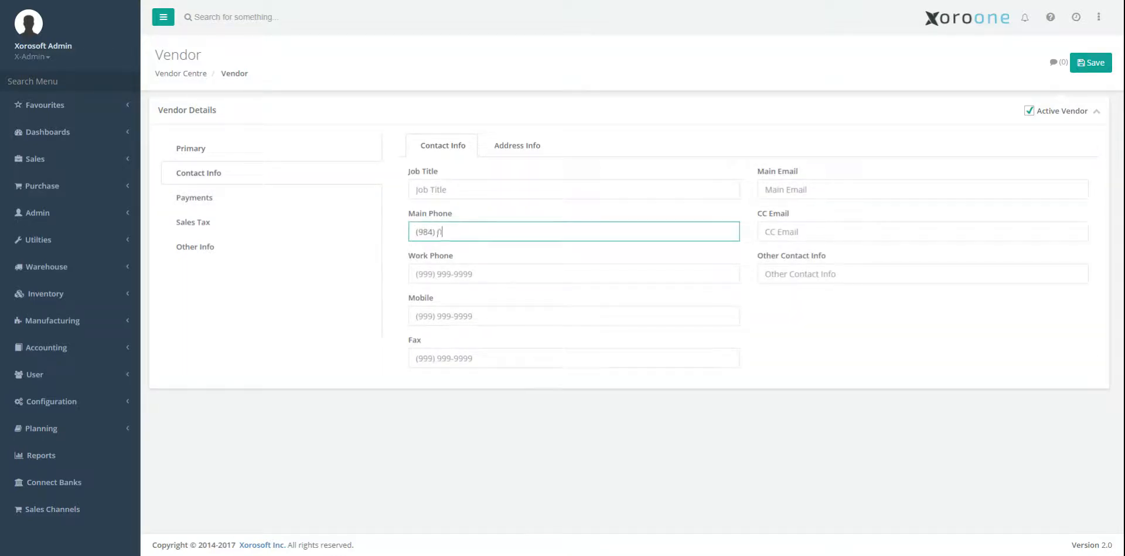
Step: Open the vendor's billed-from address details and fill in the street address and city
left_click(498, 149)
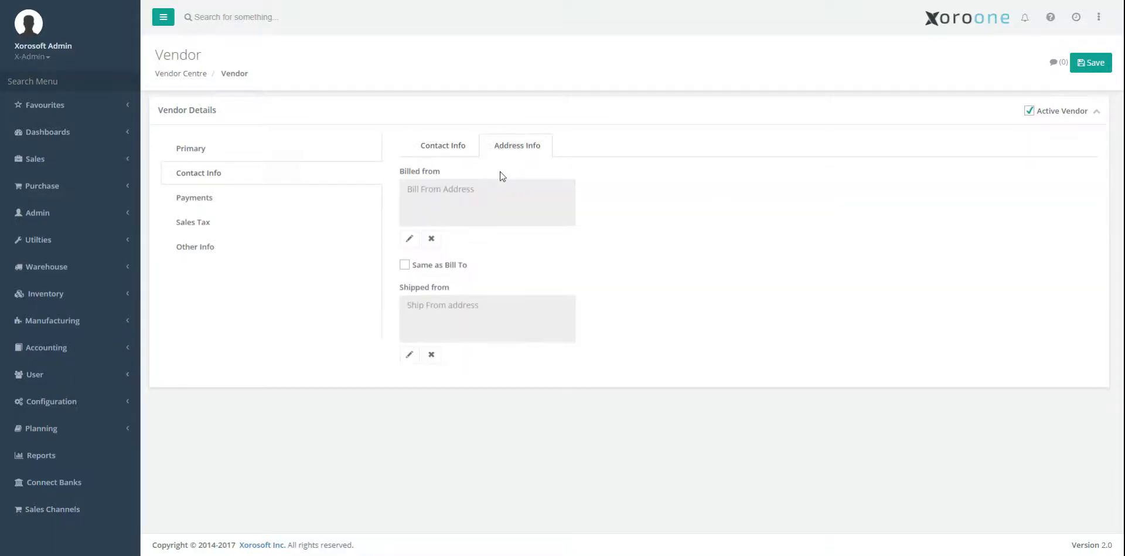
left_click(409, 238)
key("Tab")
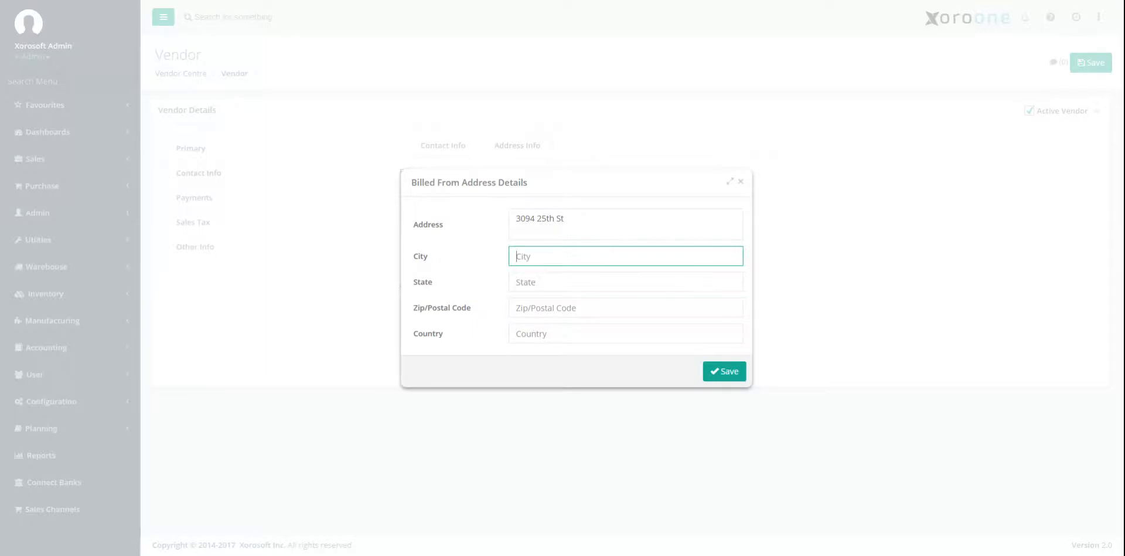
type("Hollywood")
key("Tab")
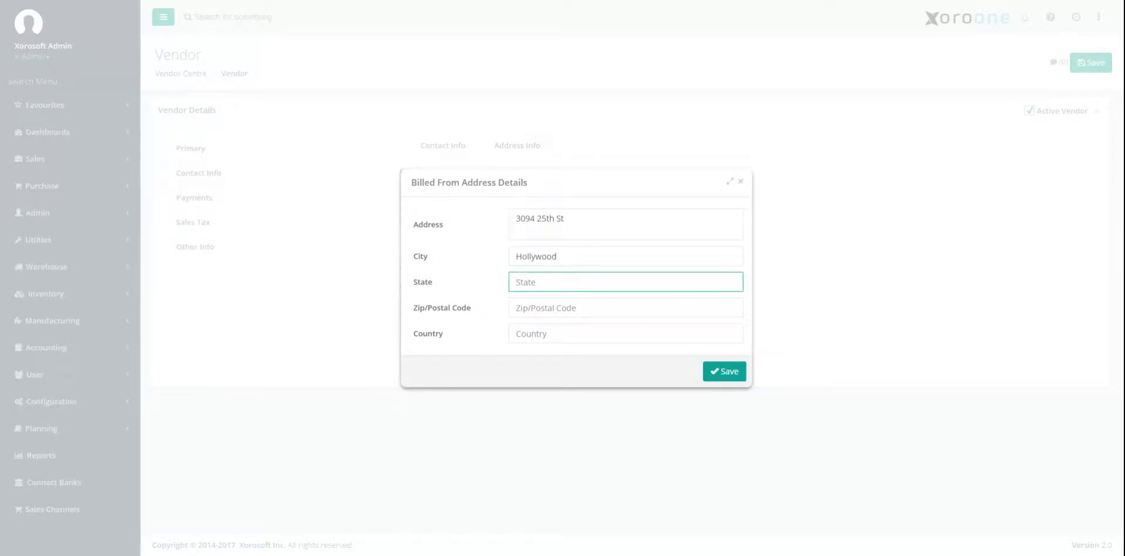
Step: Complete the billed-from address with the state, five-digit postal code and country, and save it
type("CA")
key("Tab")
type("90")
key("Tab")
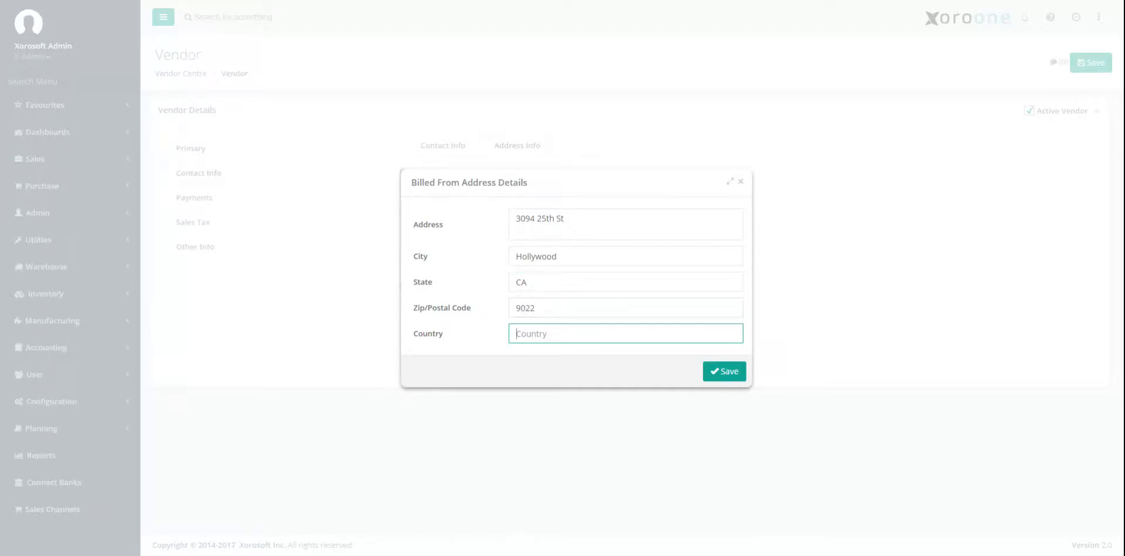
left_click(551, 311)
type("2")
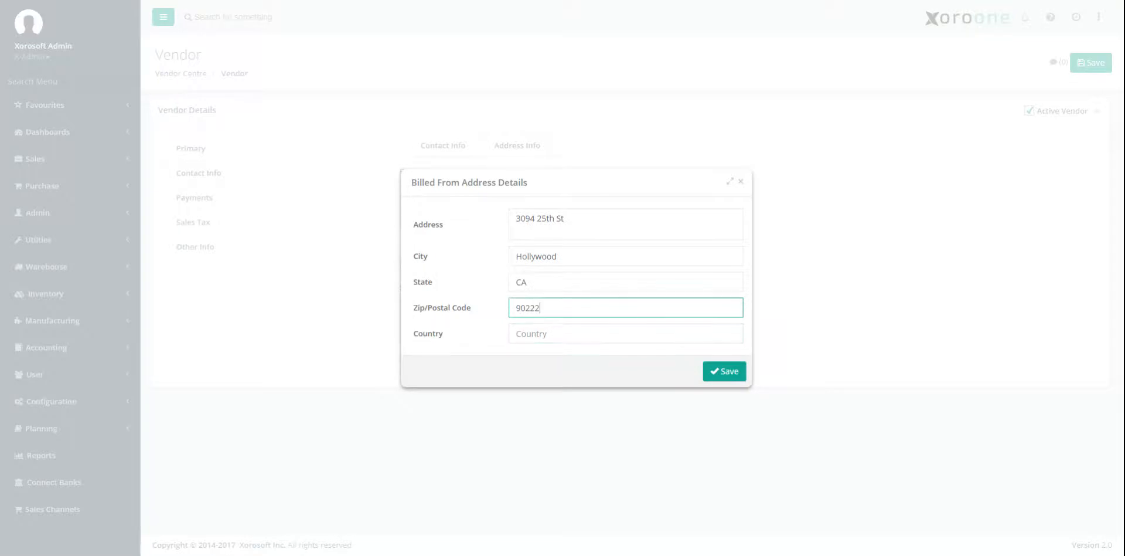
left_click(516, 333)
type("US")
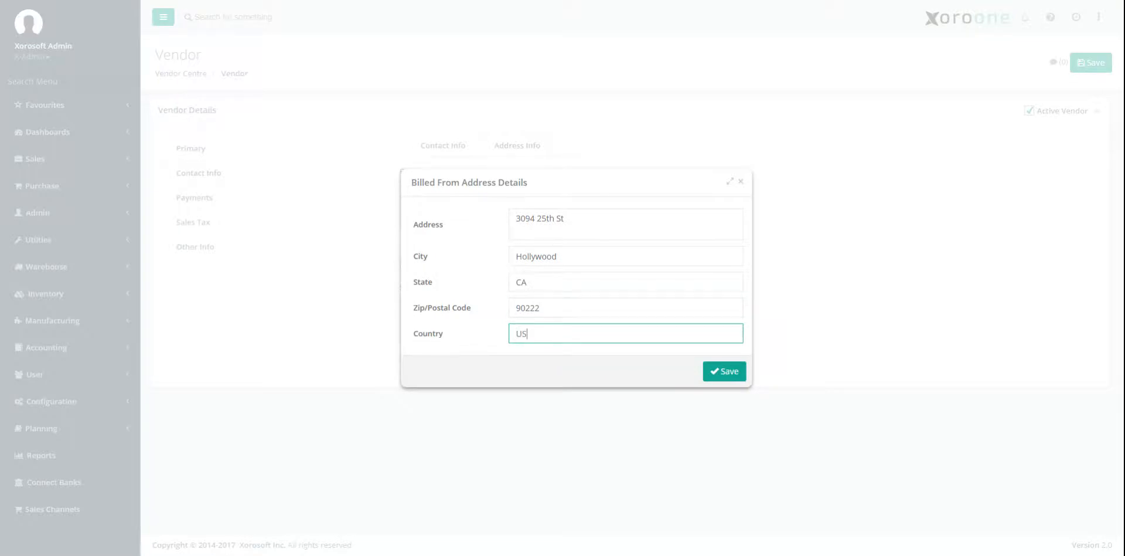
type("A")
left_click(723, 372)
Step: Make the vendor's shipped-from address the same as the billing address and save the new UPS vendor
left_click(443, 265)
left_click(290, 209)
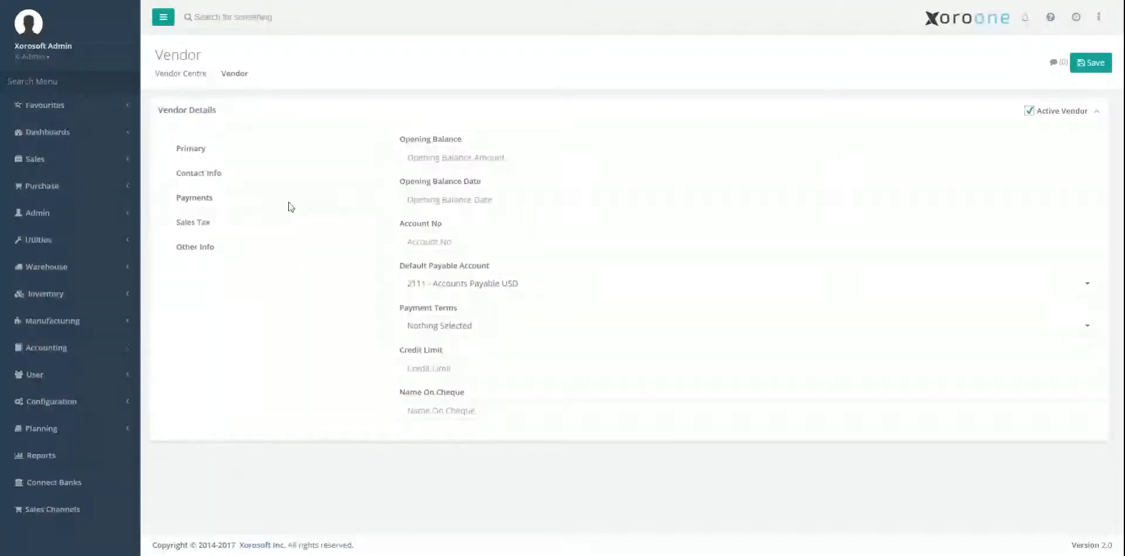
left_click(285, 232)
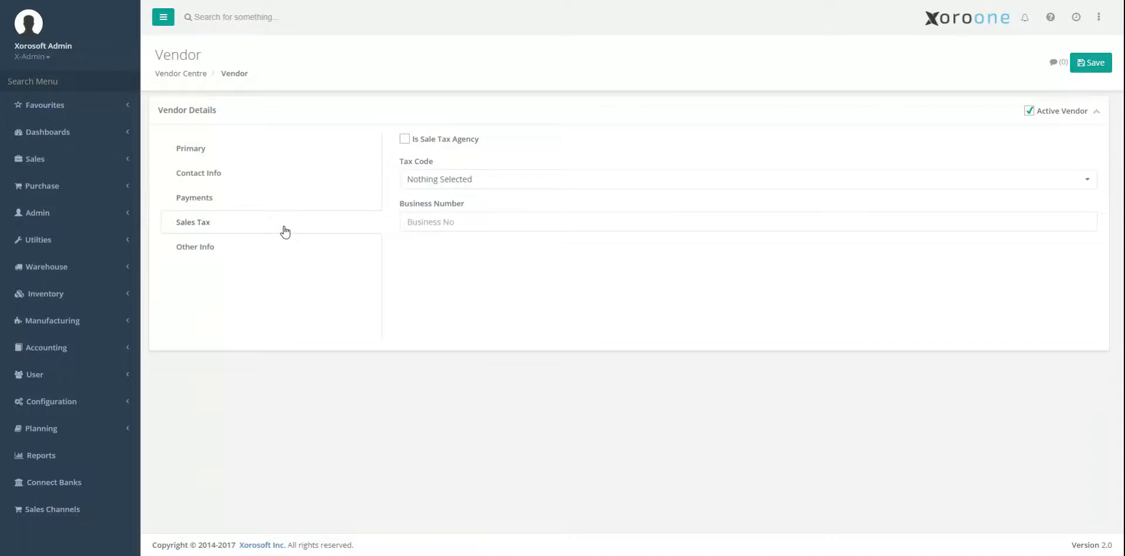
left_click(1087, 65)
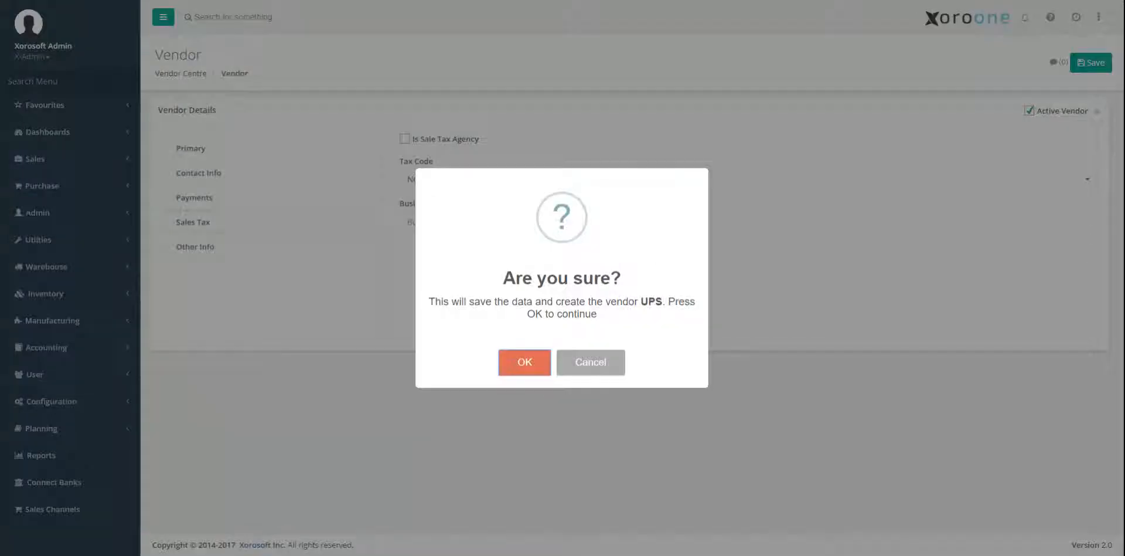
left_click(532, 350)
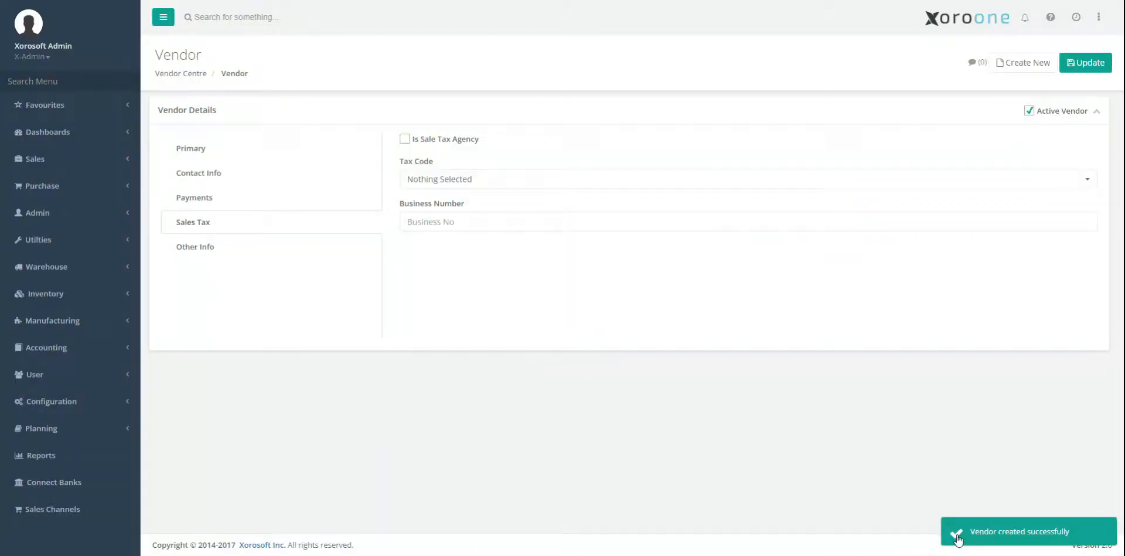
Step: Start a new carrier record with the name UPS, code UPS and description "UPS Carrier", leaving the logo URL empty
left_click(38, 82)
type("carr")
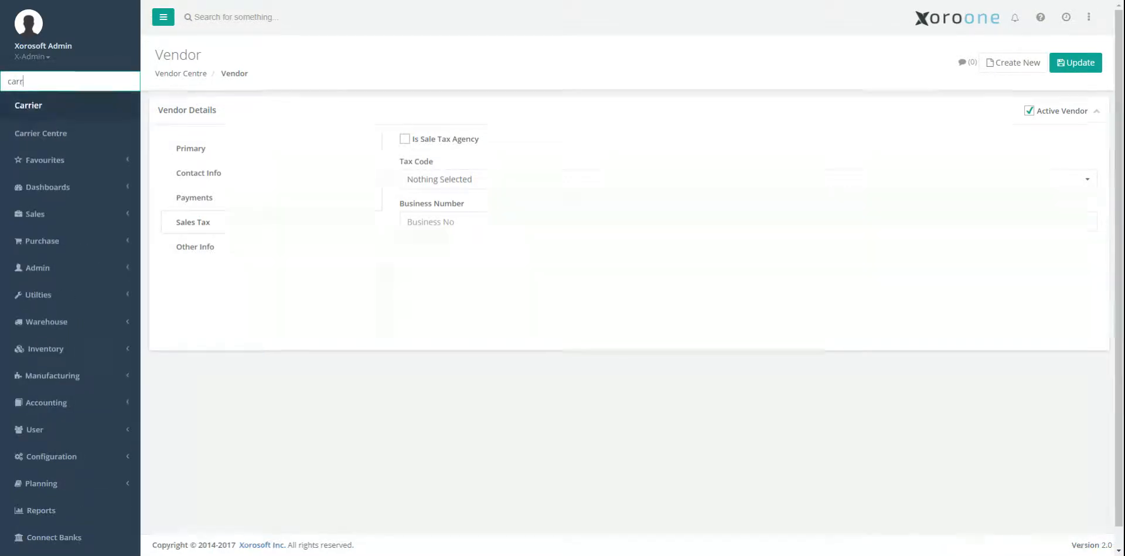
key("Return")
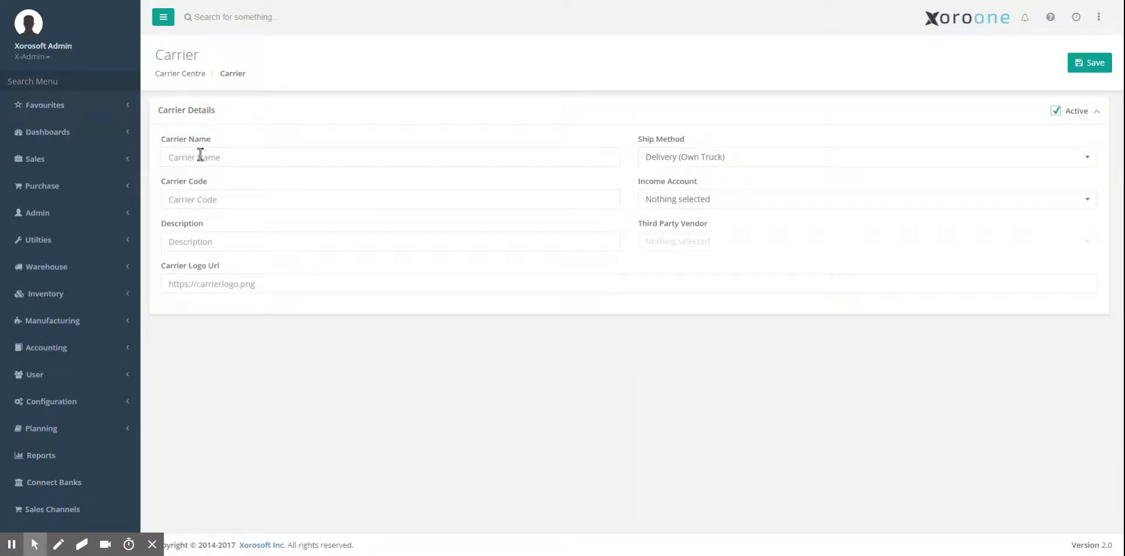
left_click(201, 156)
type("UPS")
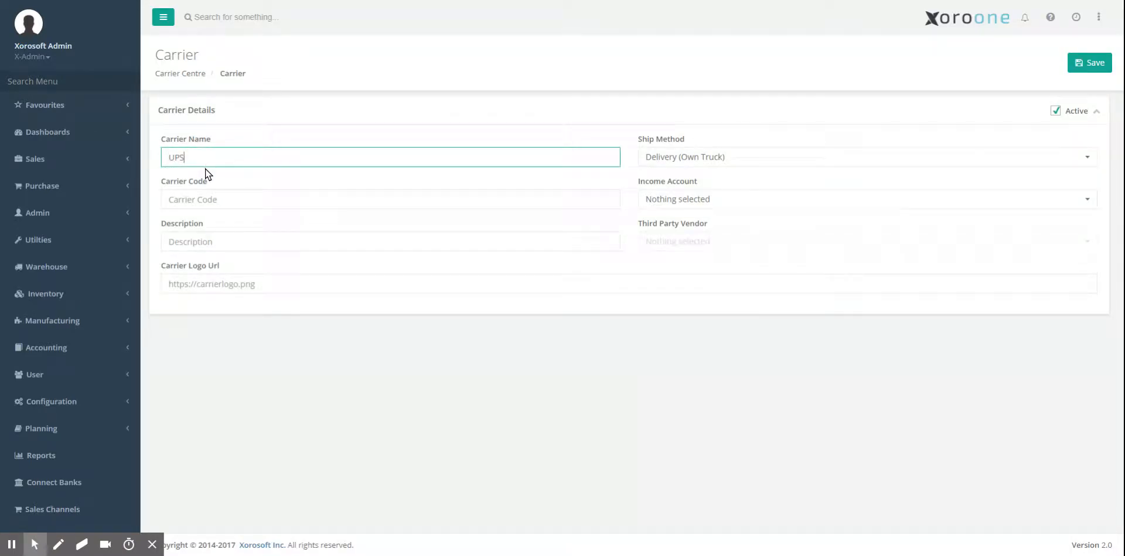
key("Tab")
type("U")
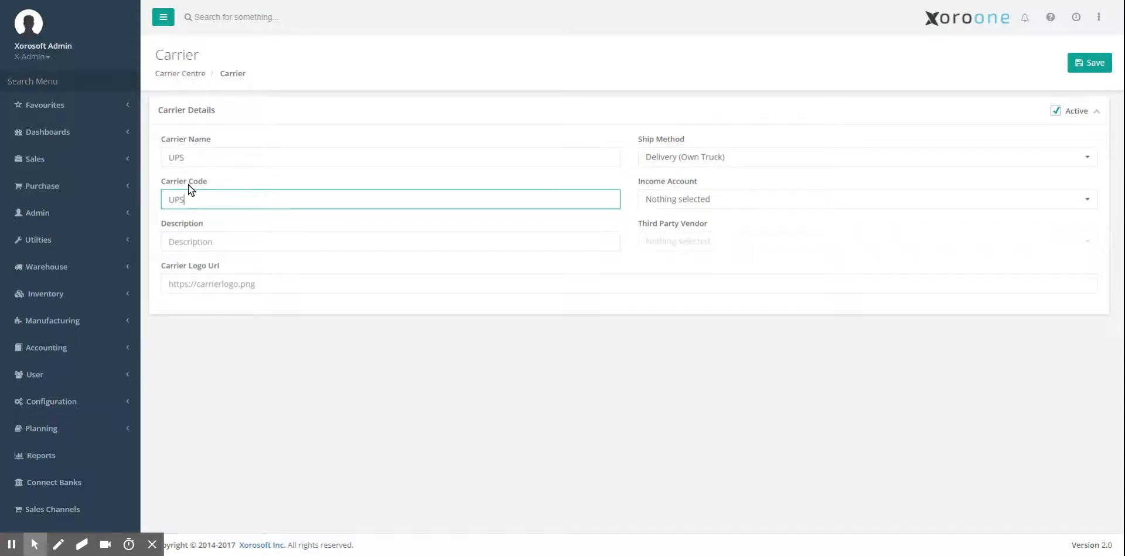
left_click(200, 244)
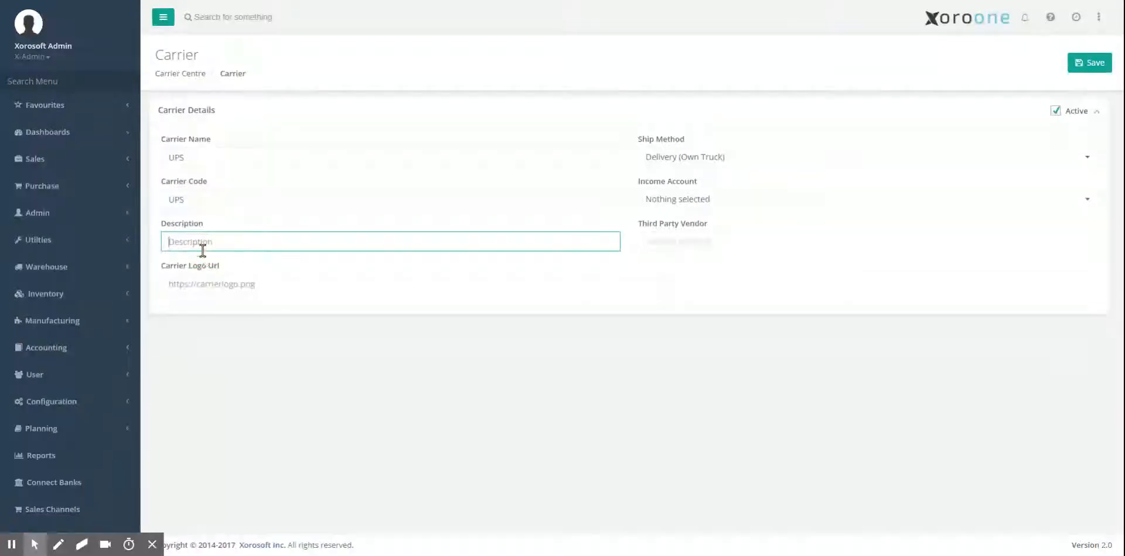
type("Carrier")
left_click(231, 291)
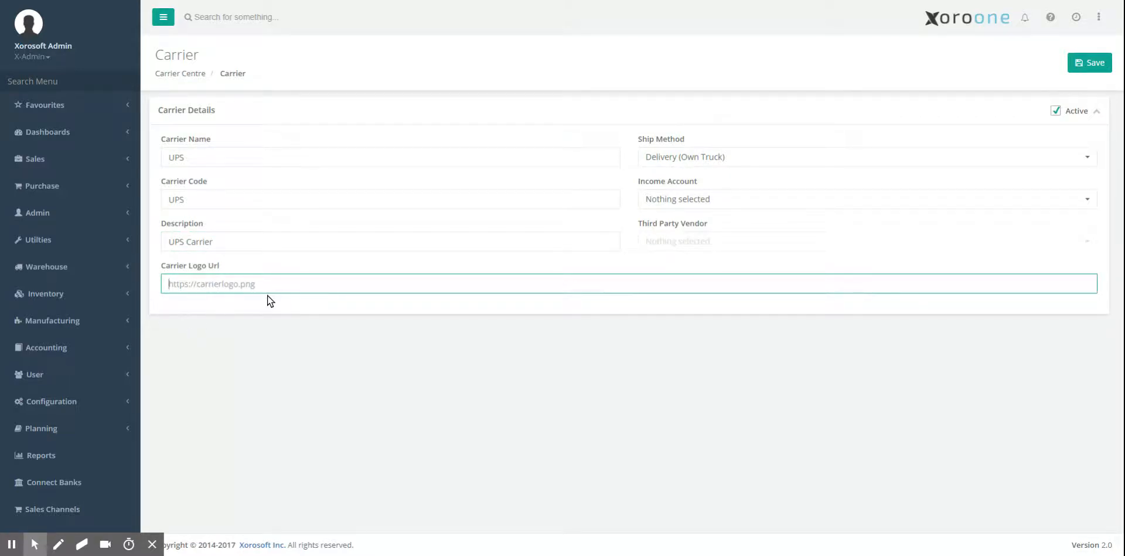
Step: Set the carrier's ship method to Delivery (Third Party), income account to Shipping Income and third-party vendor to UPS
left_click(713, 157)
left_click(708, 228)
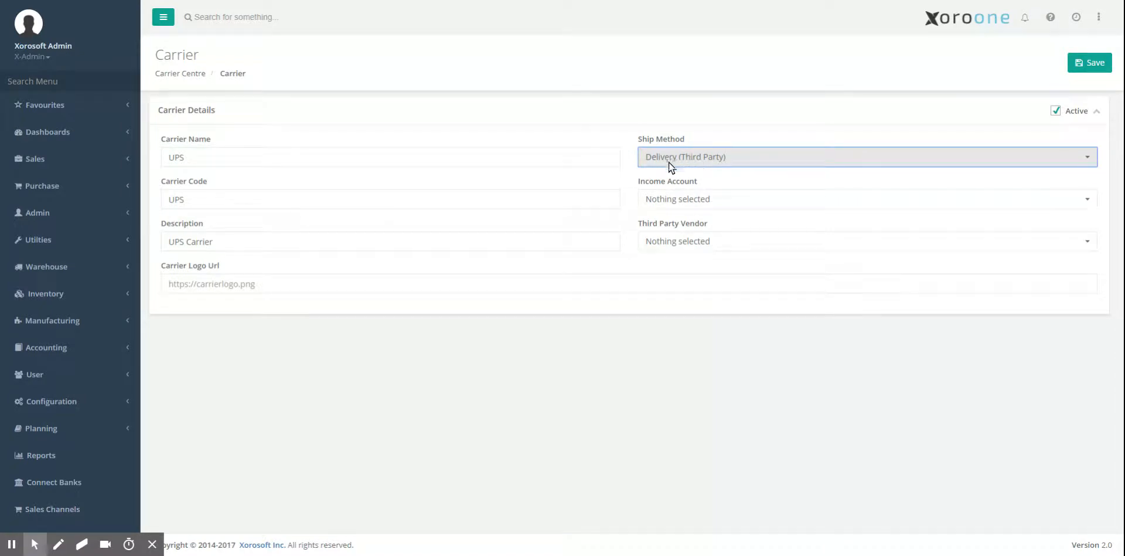
left_click(680, 197)
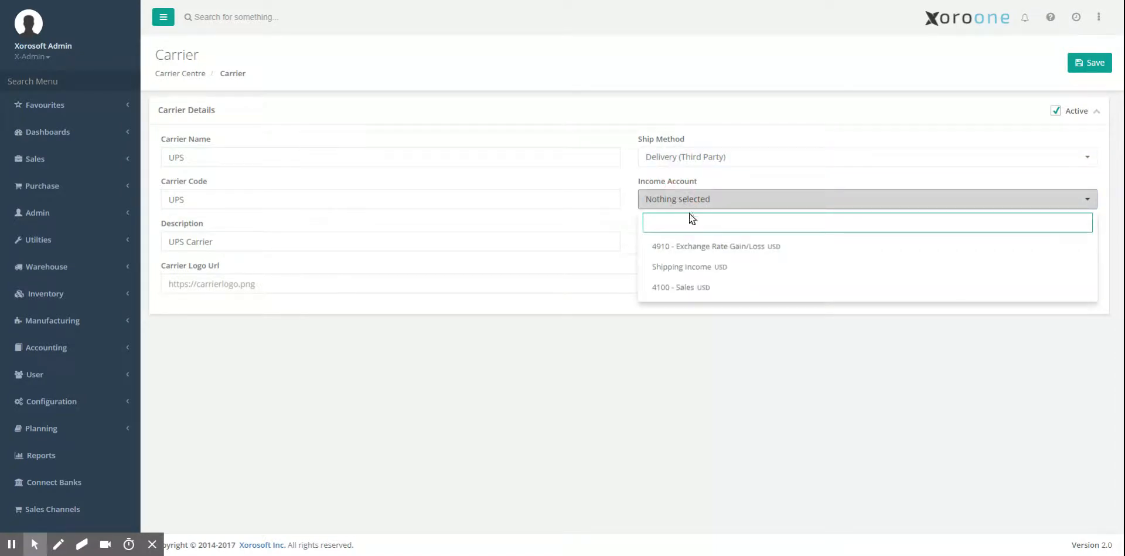
left_click(696, 266)
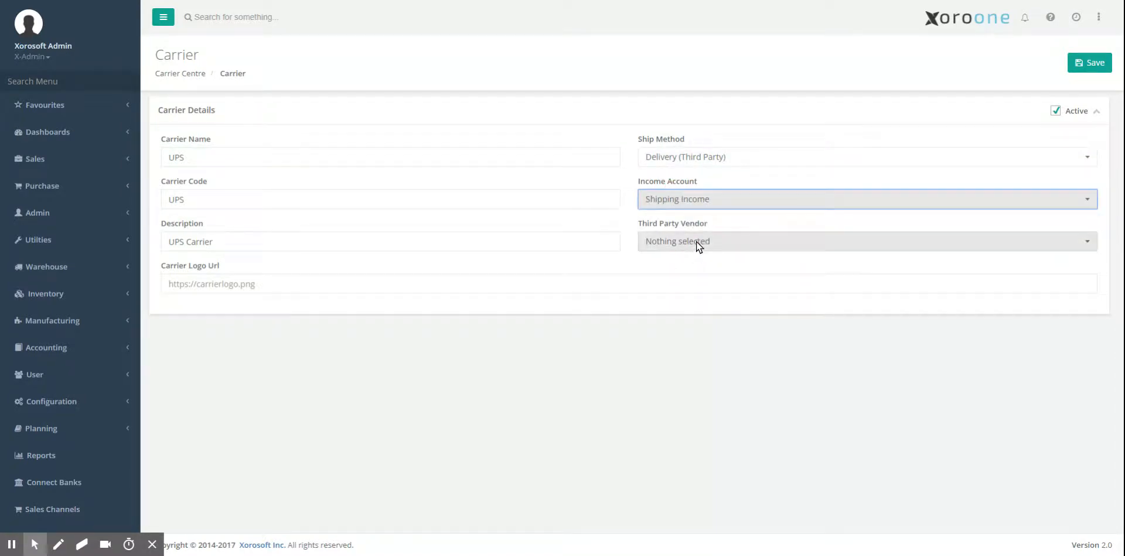
left_click(691, 240)
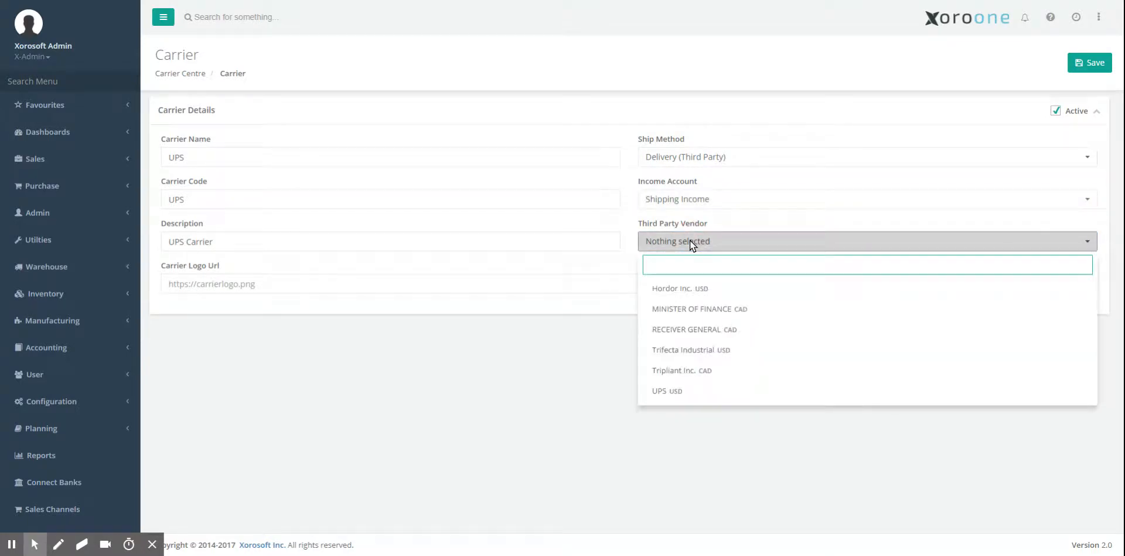
left_click(722, 390)
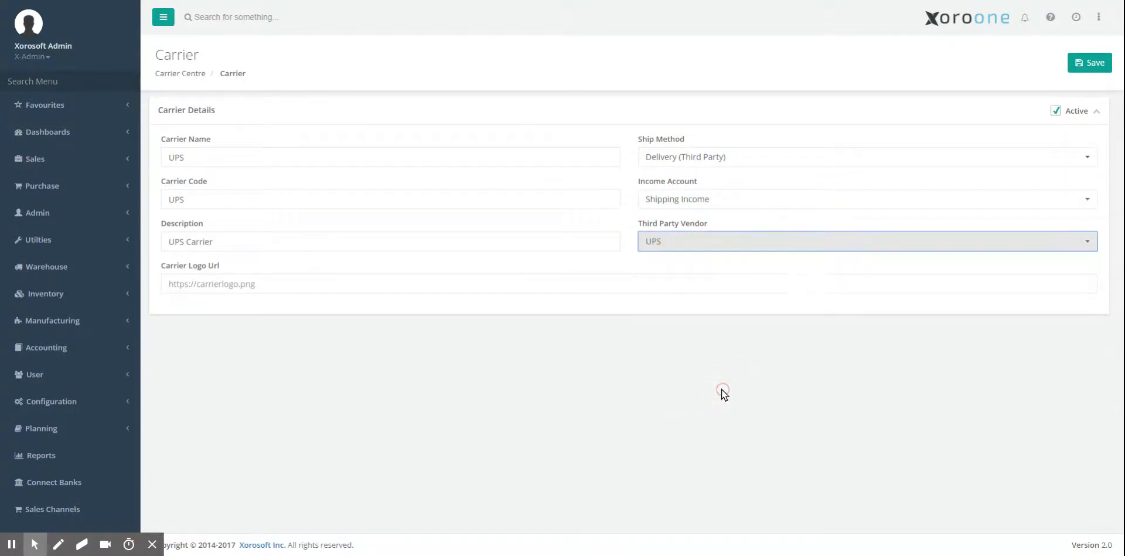
Step: Save the new UPS carrier and open the Carrier Centre list
left_click(1078, 63)
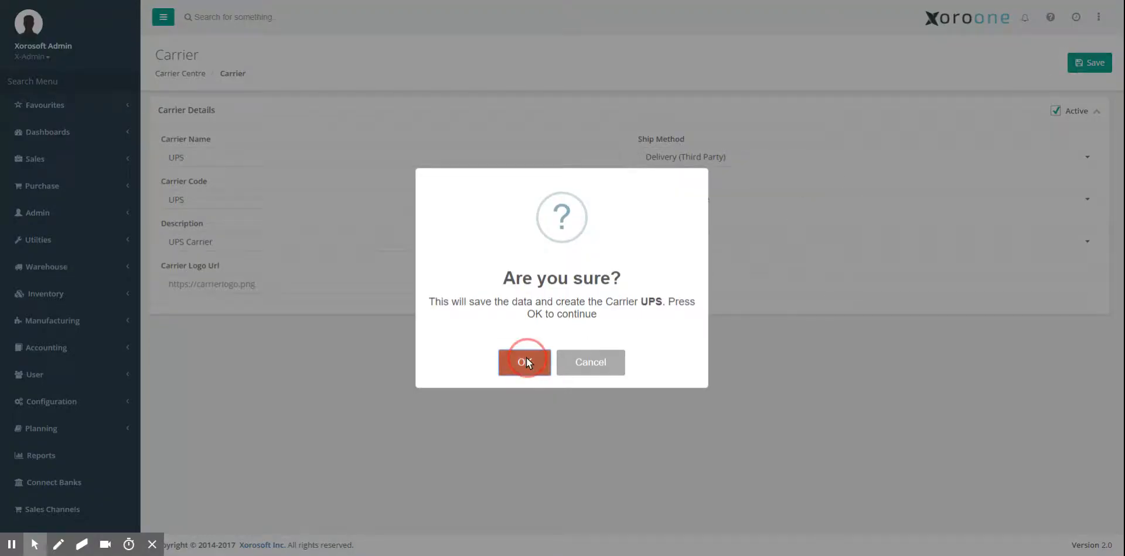
left_click(526, 358)
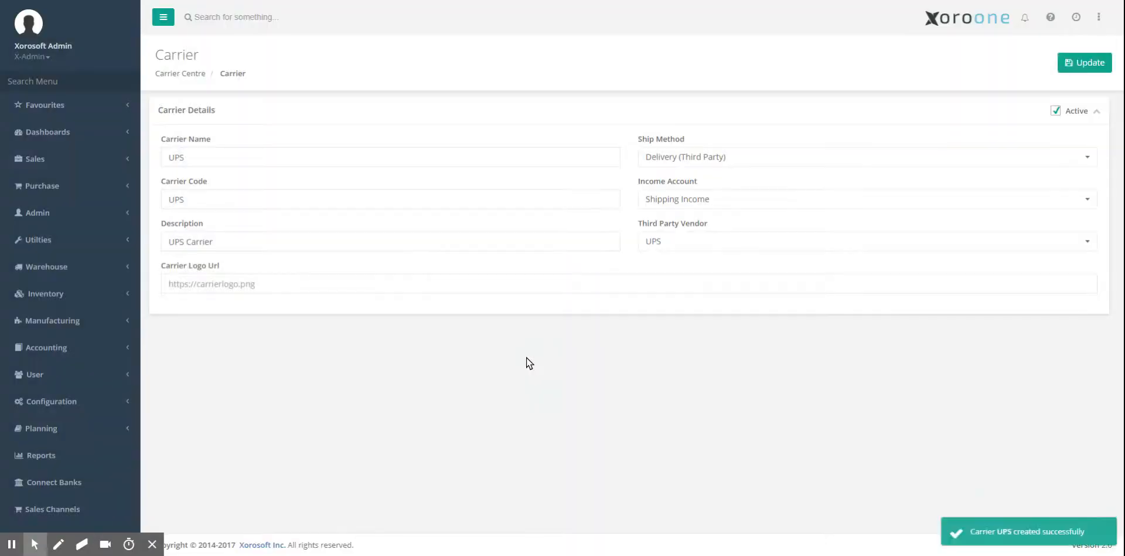
left_click(185, 75)
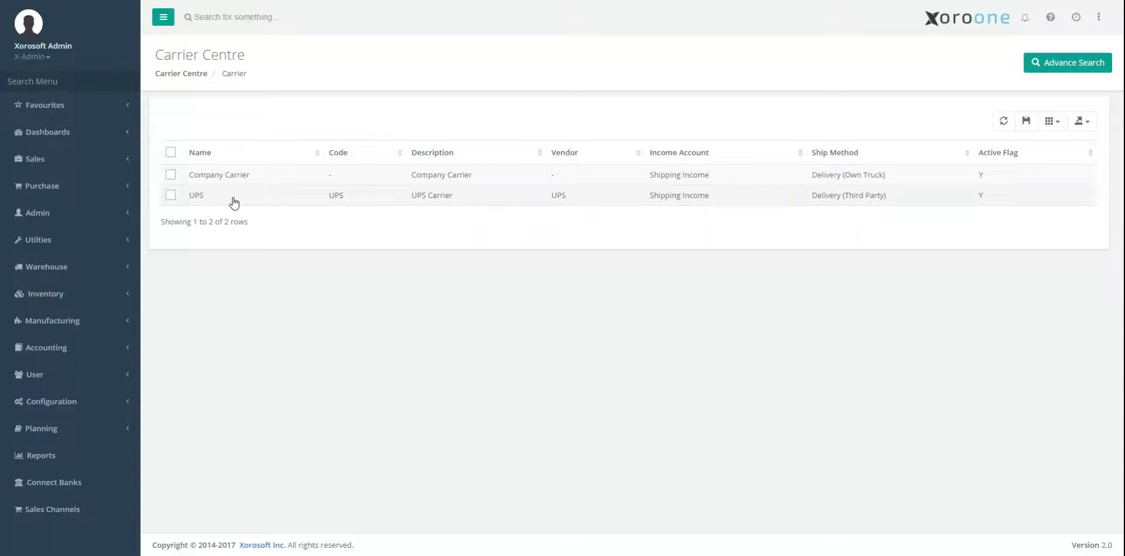
Step: Start a new ship service record and set its carrier to UPS
left_click(76, 81)
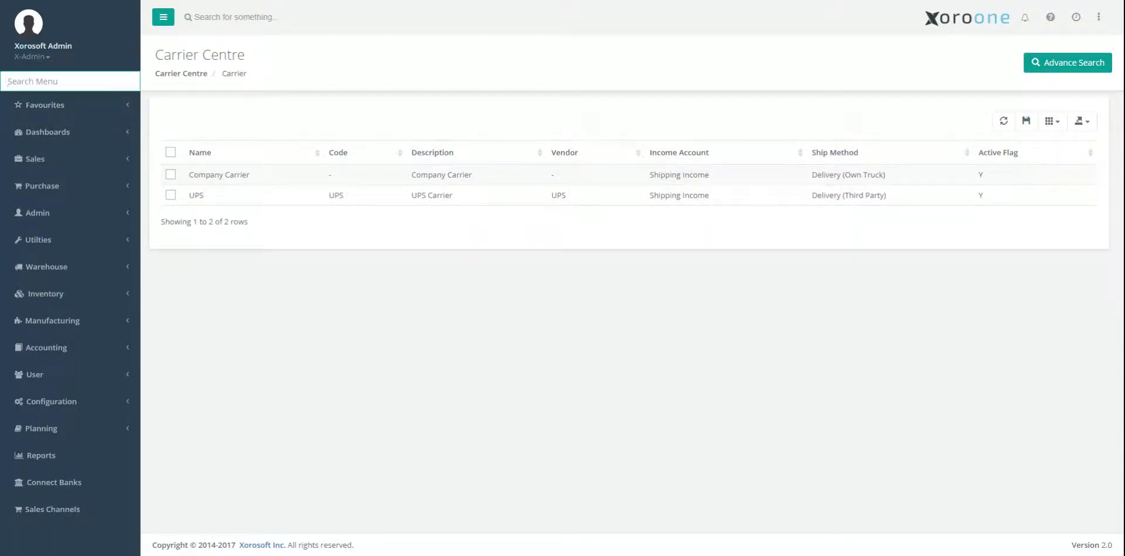
type("ship")
key("Down")
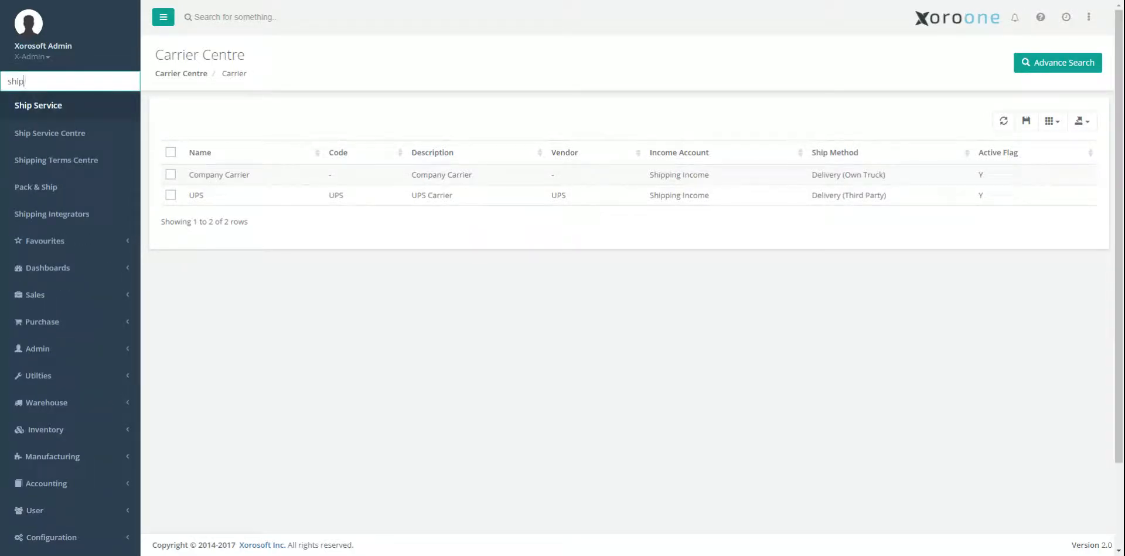
key("Return")
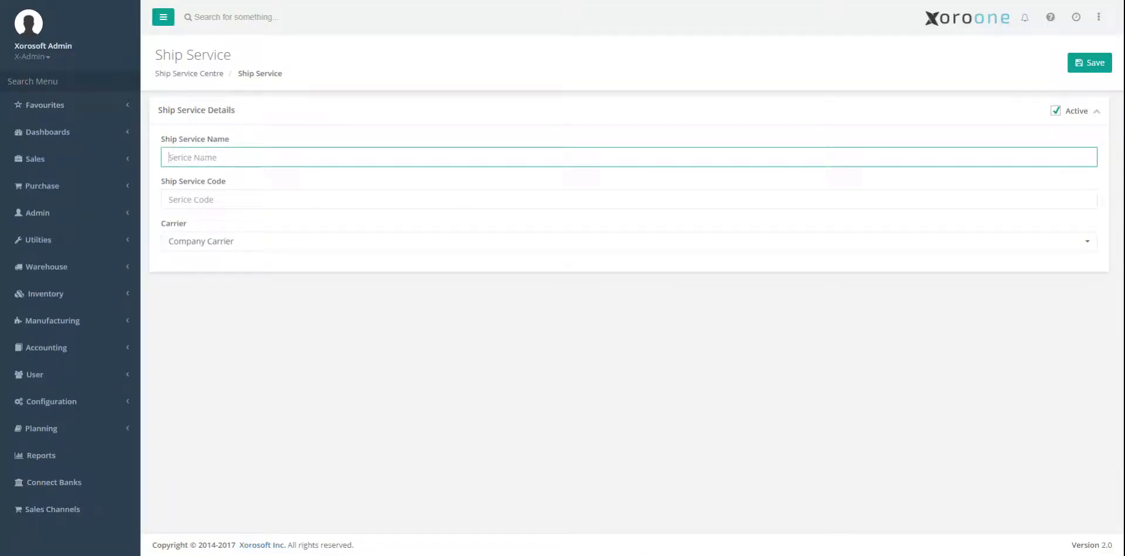
left_click(205, 241)
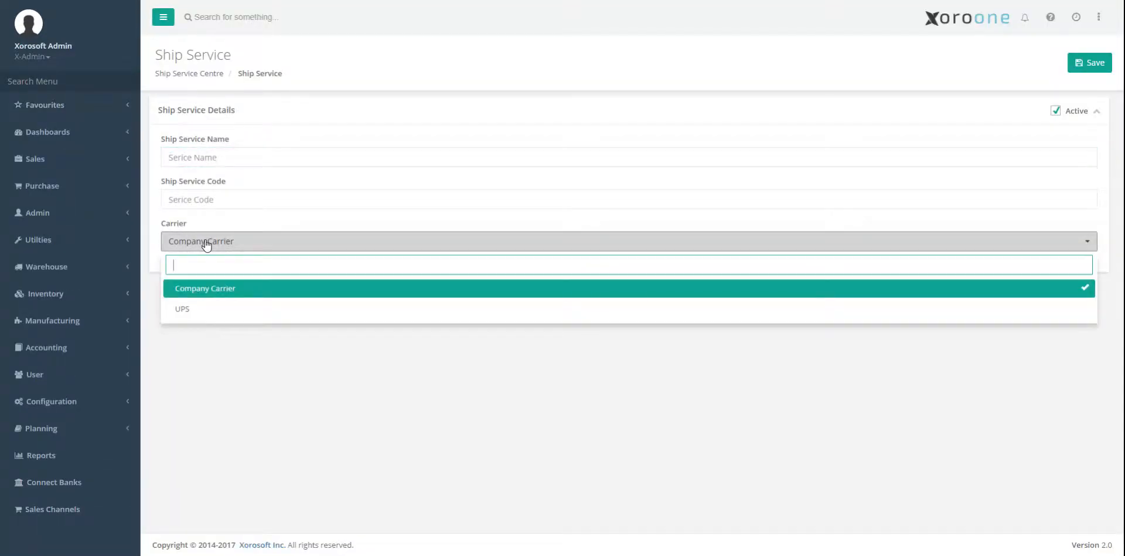
left_click(199, 309)
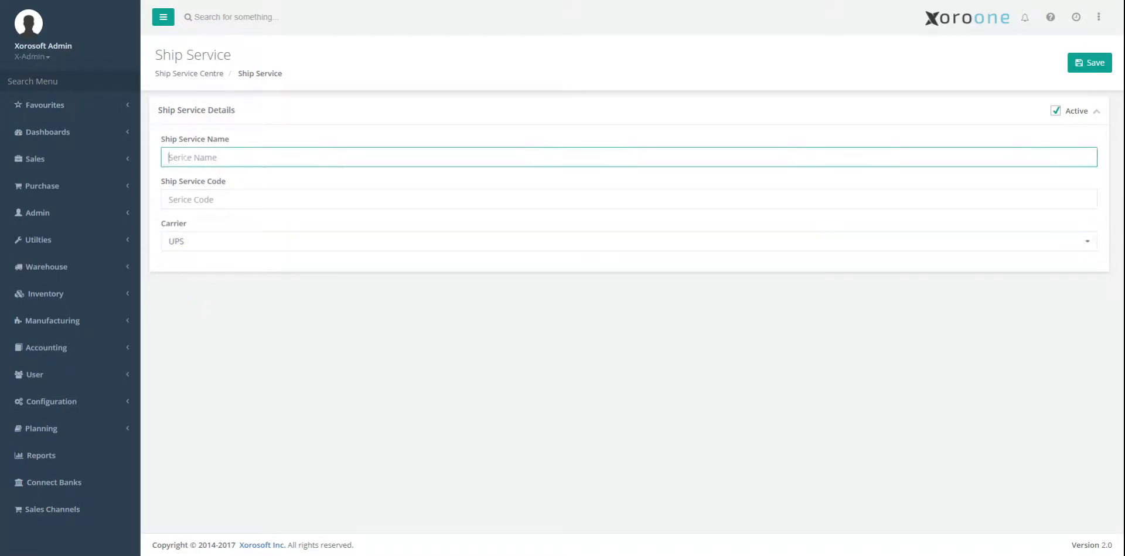
Step: Enter ups_ground as both the ship service name and the ship service code
type("ups")
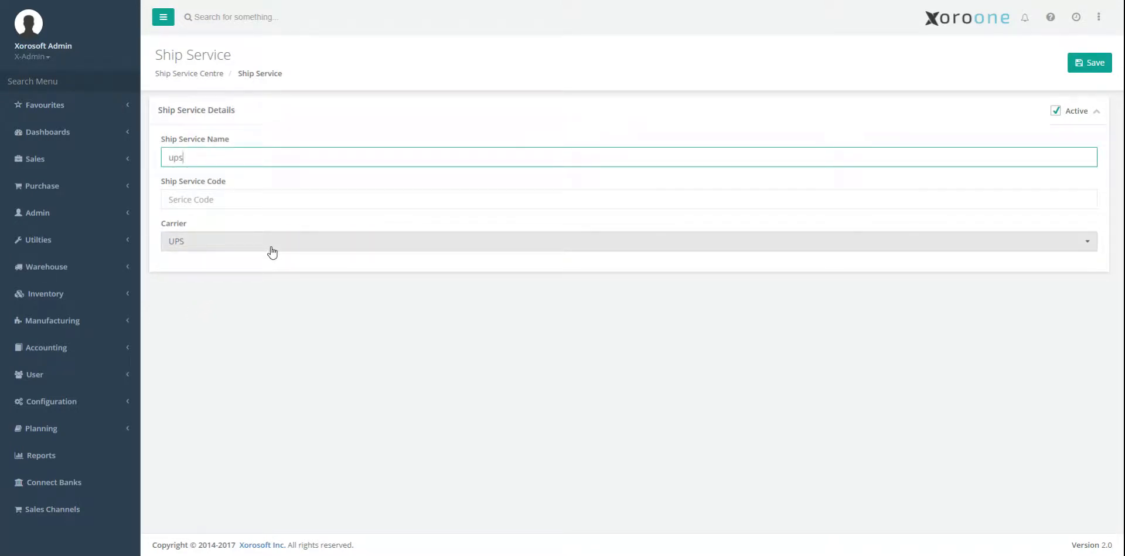
type("_ground")
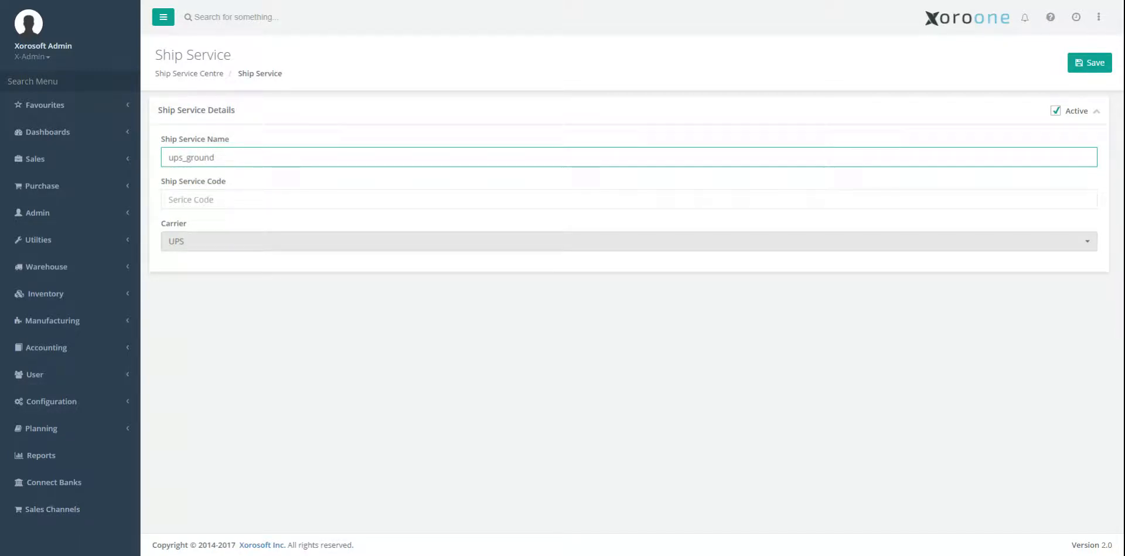
key("ctrl+a")
key("ctrl+c")
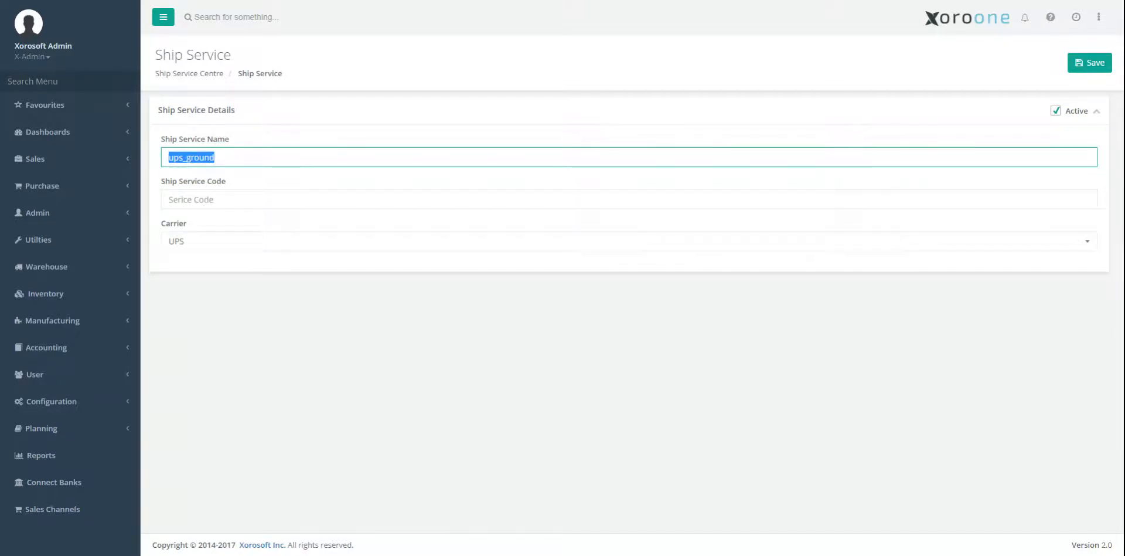
key("Tab")
key("ctrl+v")
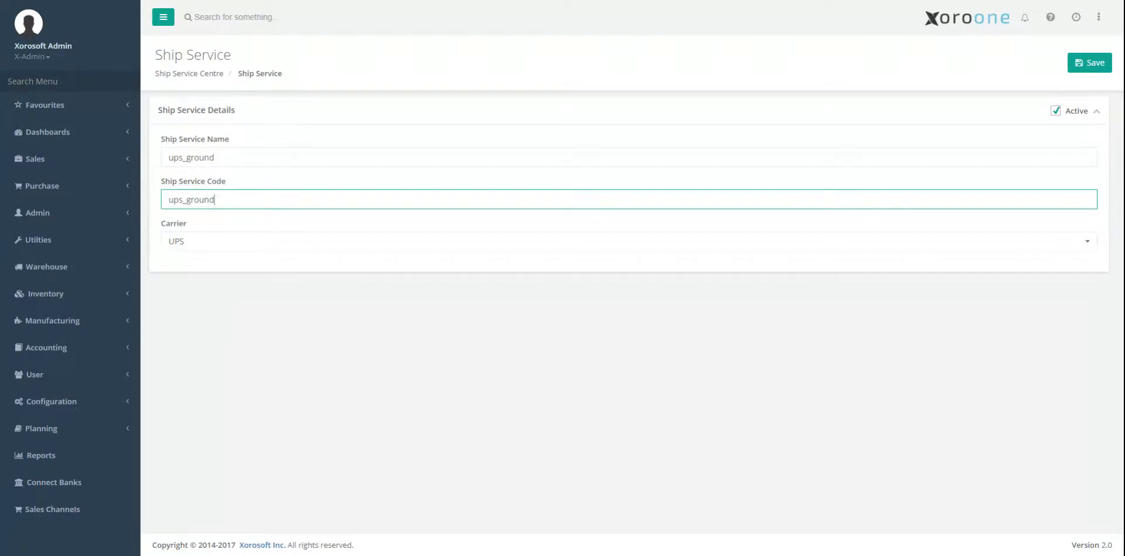
Step: Save the new ups_ground ship service and open the Ship Service Centre list
left_click(223, 157)
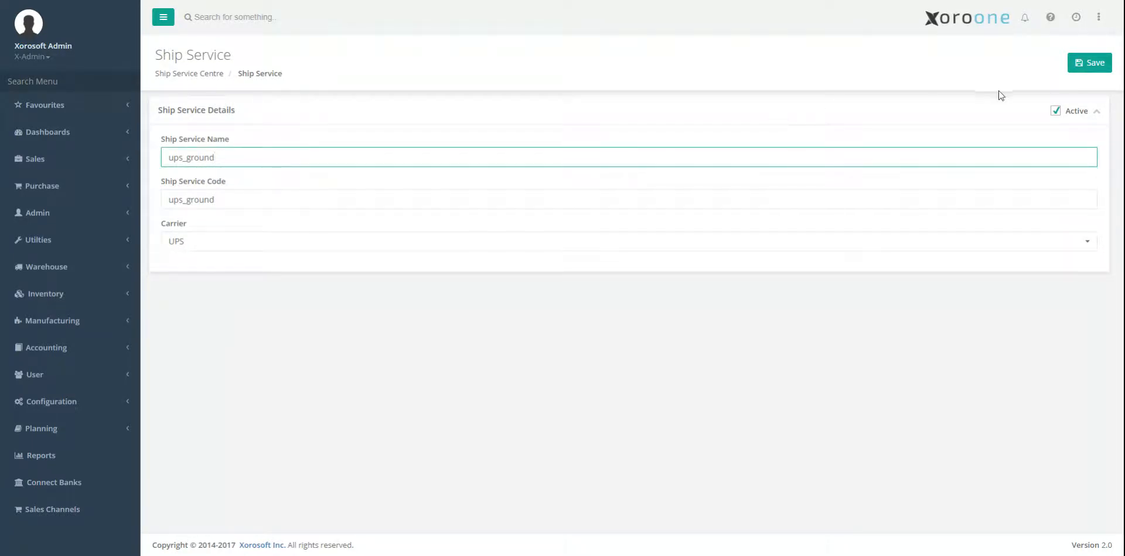
left_click(1075, 65)
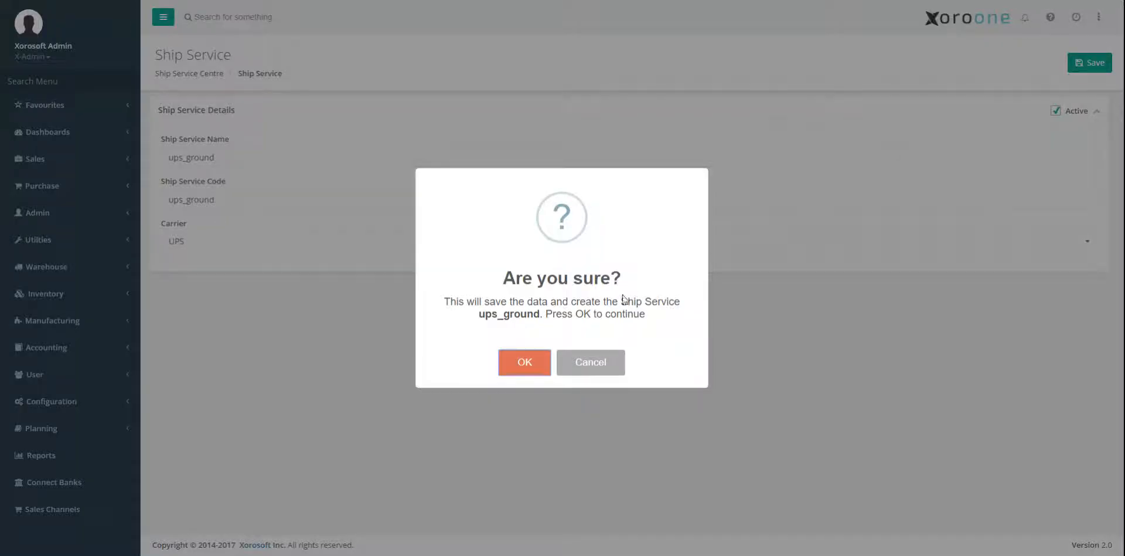
left_click(537, 360)
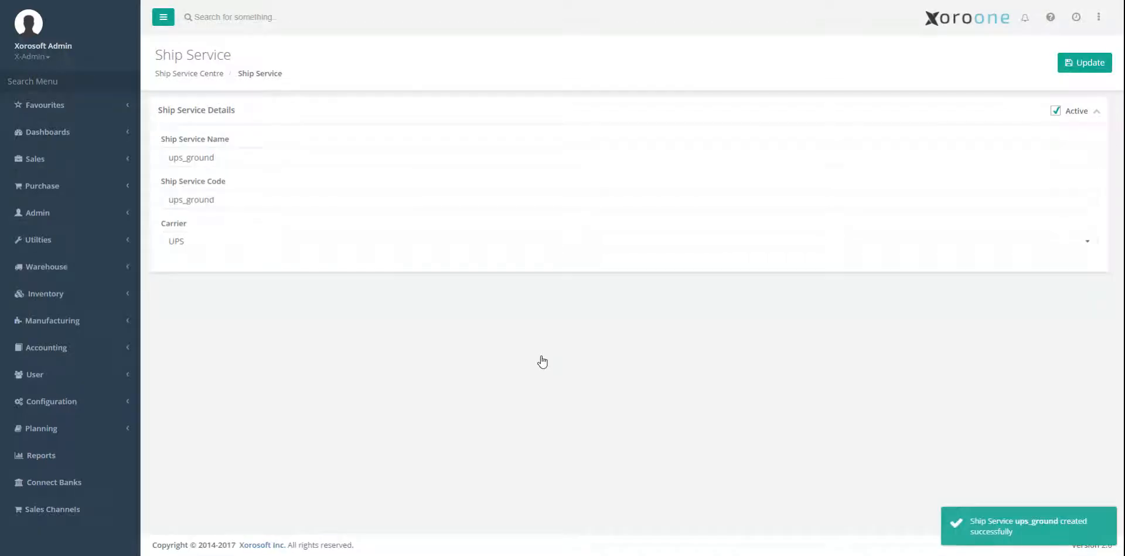
left_click(192, 75)
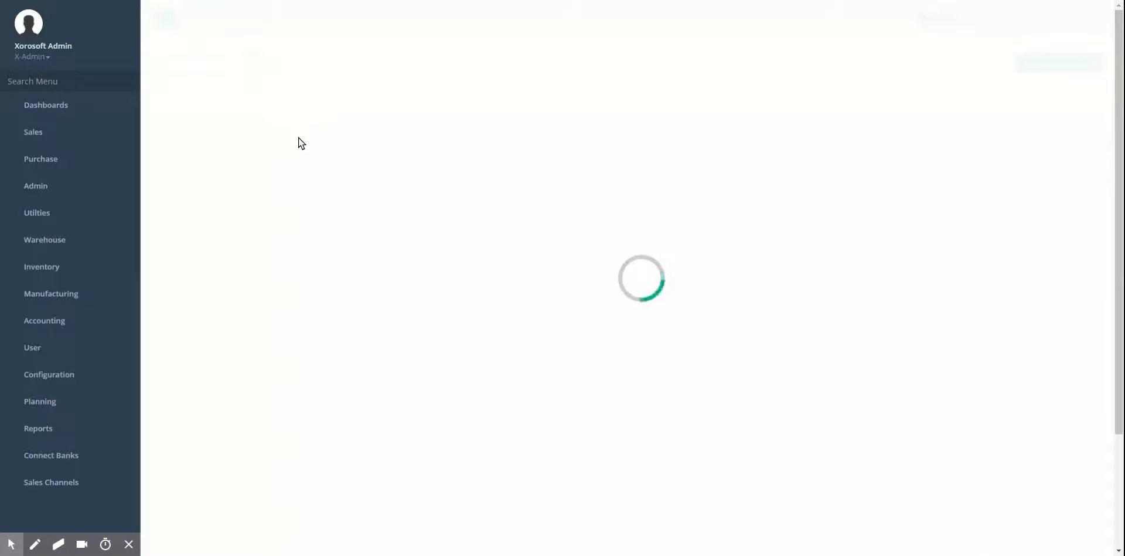